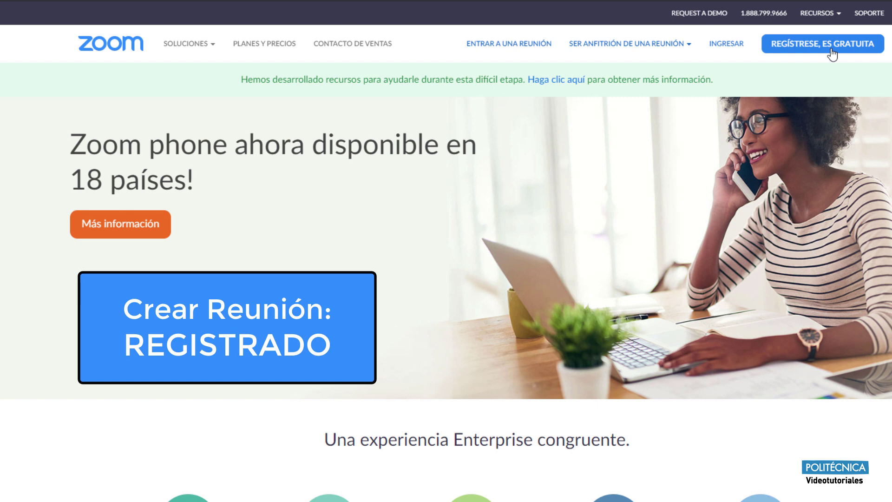
Open the free registration form and fill in the work e-mail address.
click(832, 55)
click(377, 152)
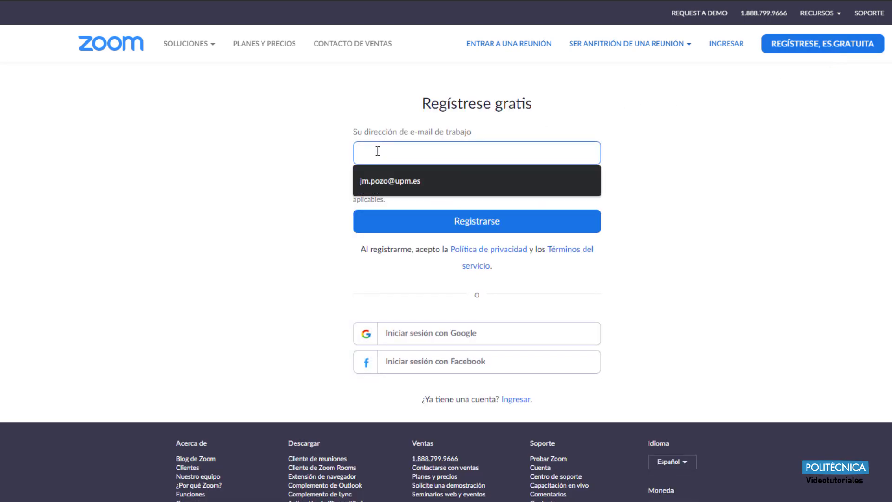
click(386, 182)
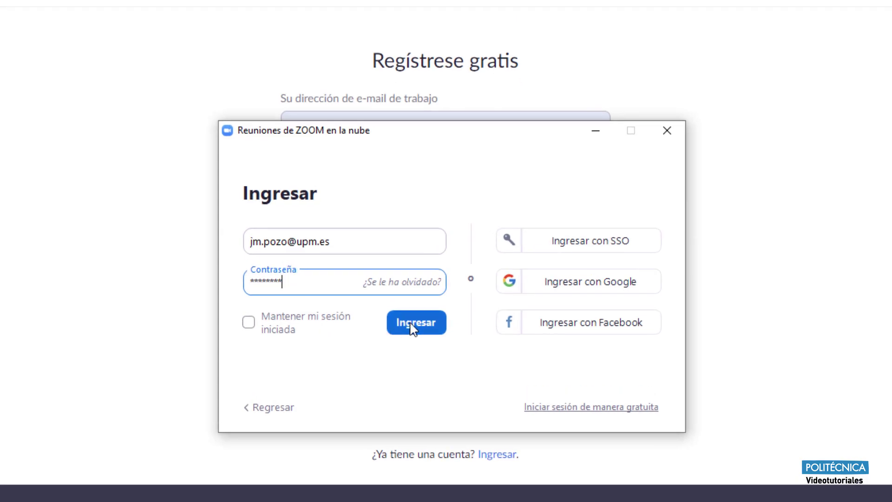
Replace the browser address with the copied meeting link and load the meeting's launch page.
click(72, 16)
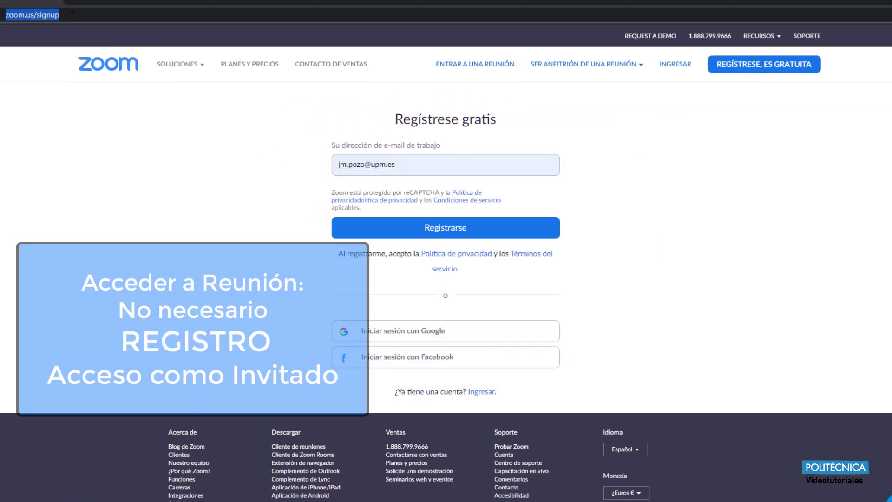
key(ctrl+v)
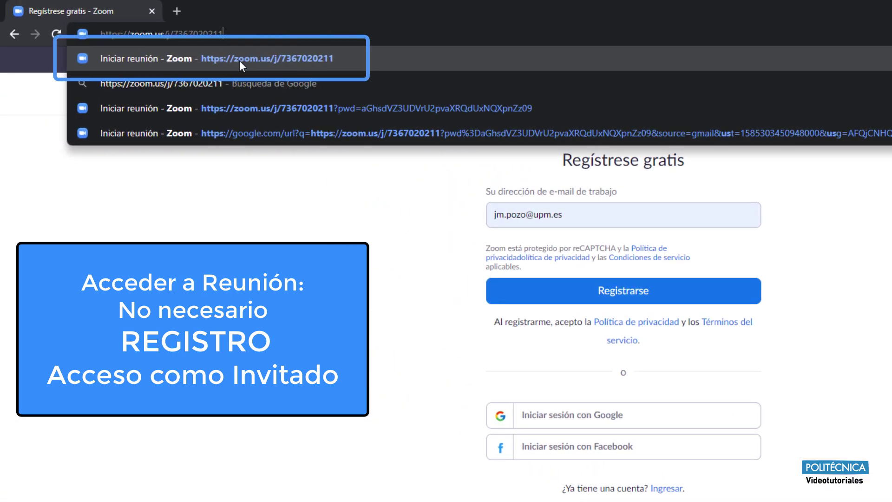
click(240, 62)
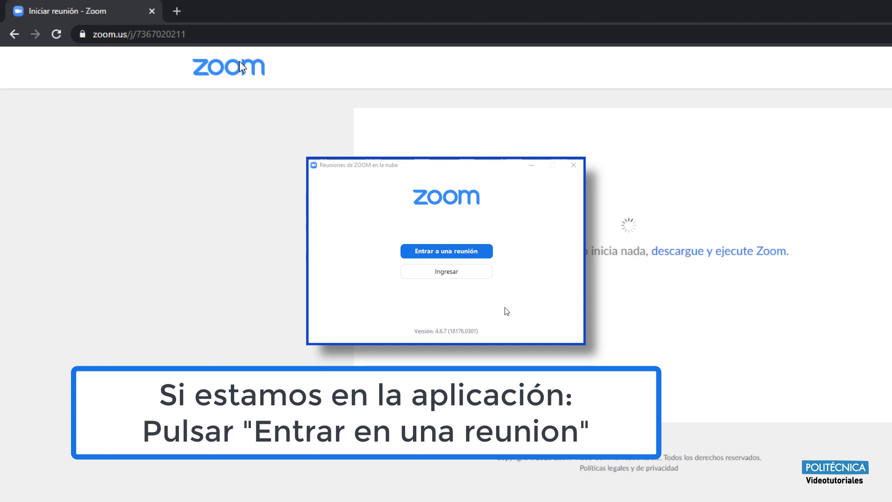
Join a meeting as a guest from the desktop app by entering the meeting ID.
click(472, 255)
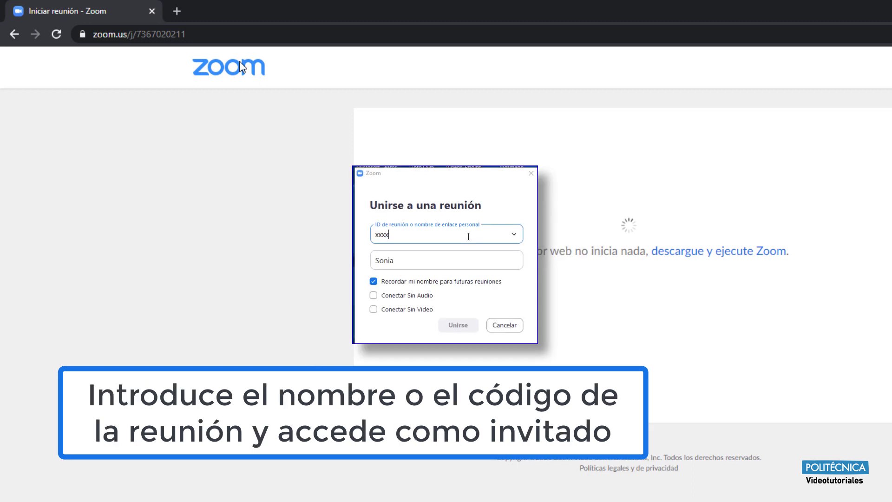
text(xxxxxx)
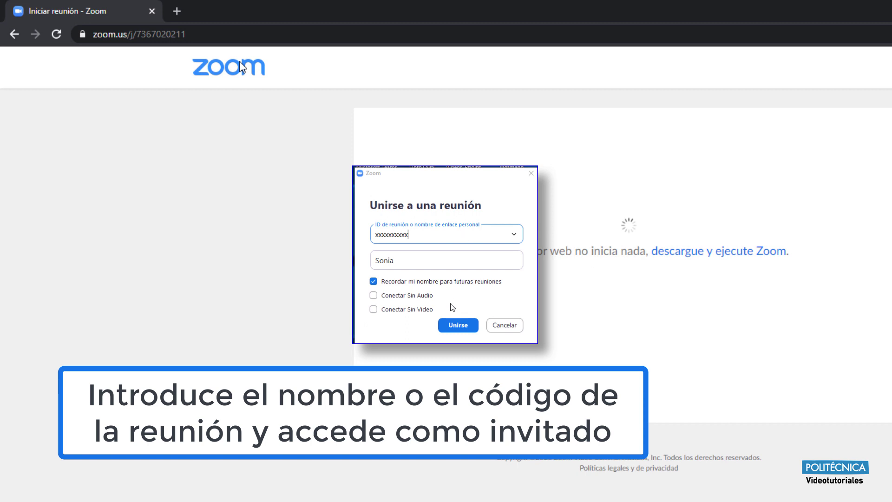
click(451, 325)
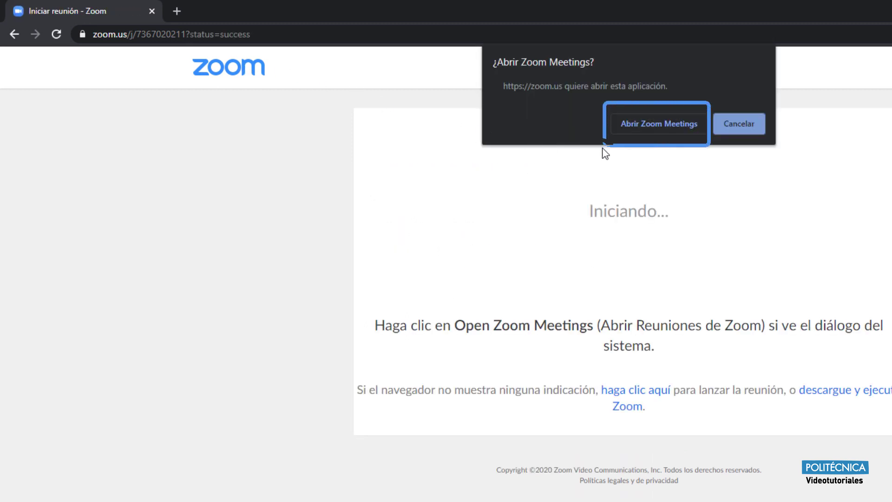
Launch Zoom Meetings from the browser prompt and enter the meeting password to join the room.
click(663, 124)
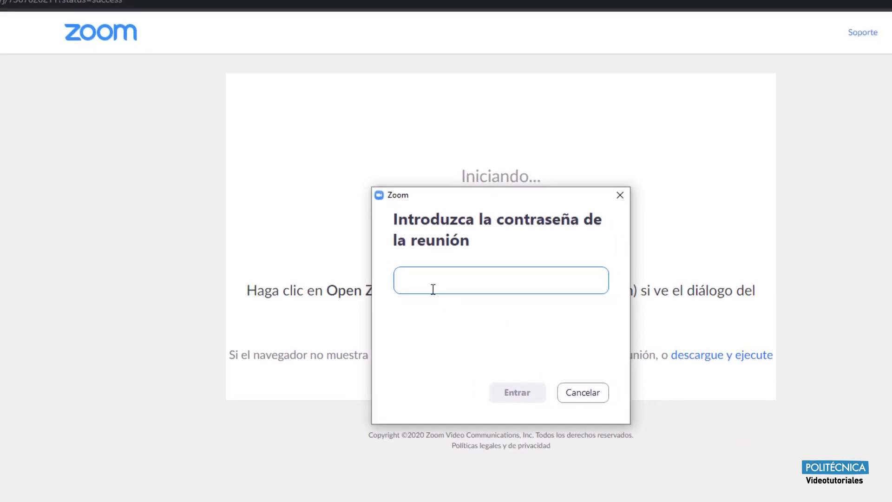
text(**)
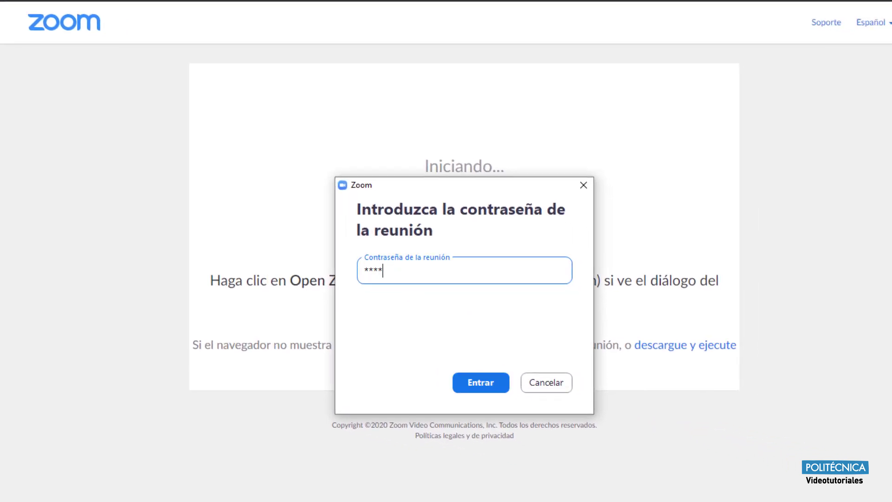
key(Return)
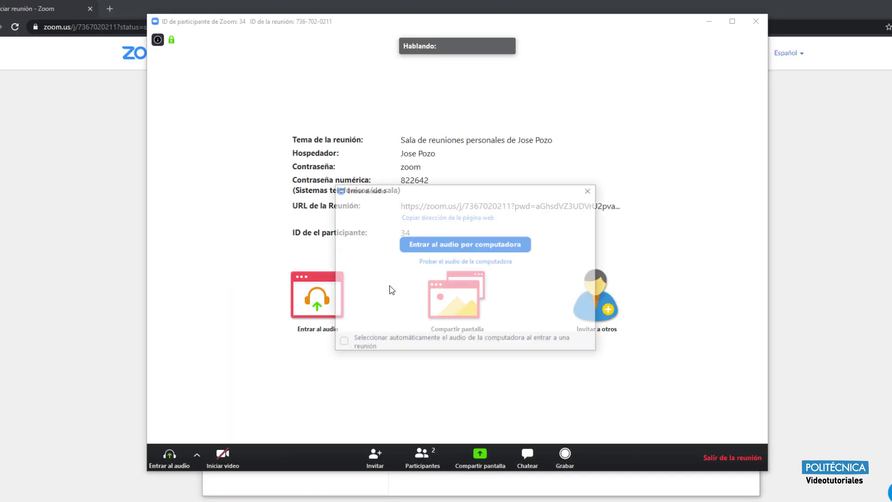
Join the meeting with computer audio and mute the microphone.
click(463, 246)
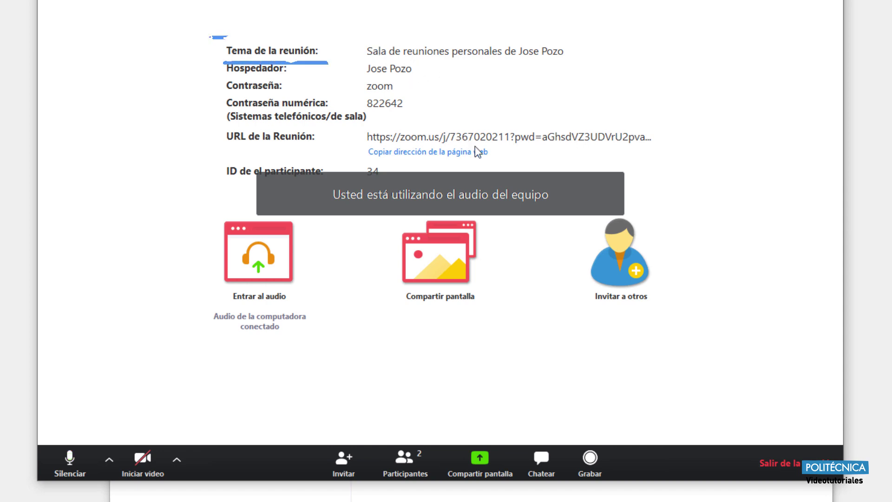
click(69, 458)
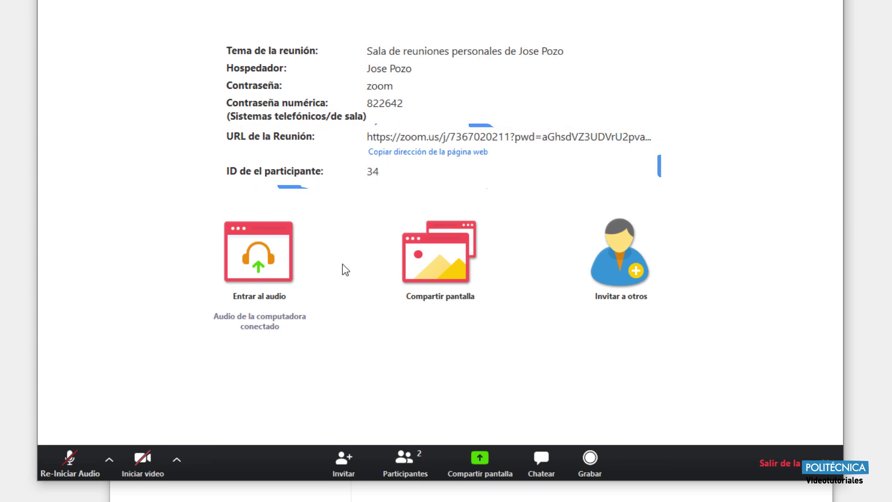
Examine the options for inviting others, filtering the contacts by a first name and viewing the e-mail services, and close the invitation dialog.
click(627, 249)
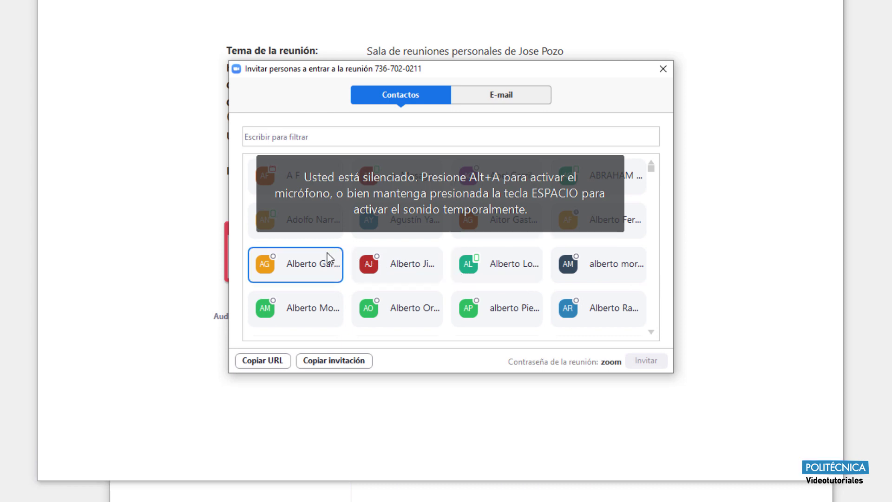
click(285, 134)
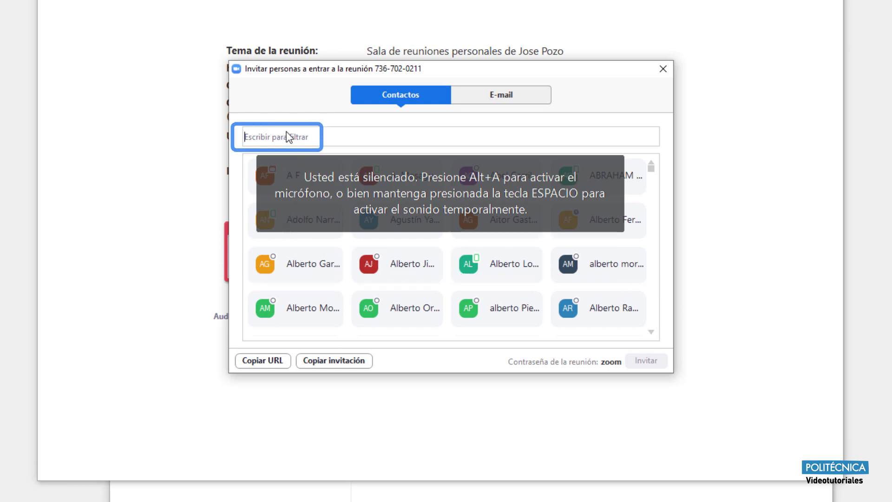
text(jose)
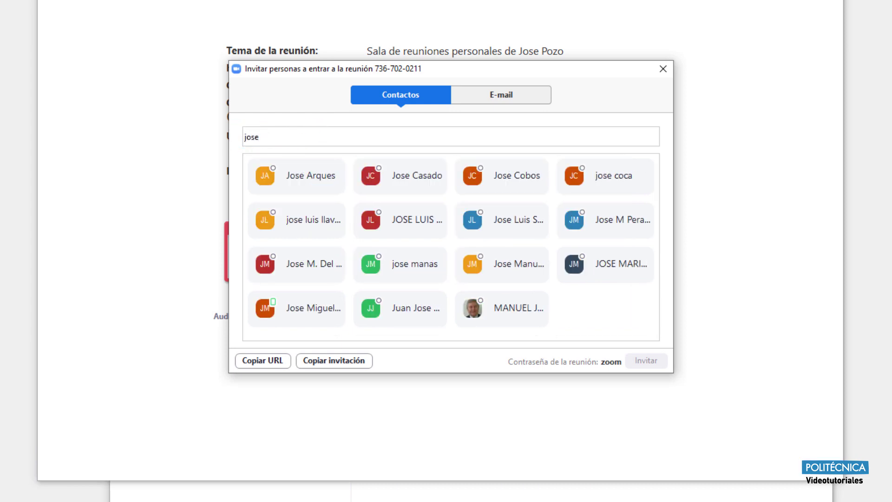
click(491, 96)
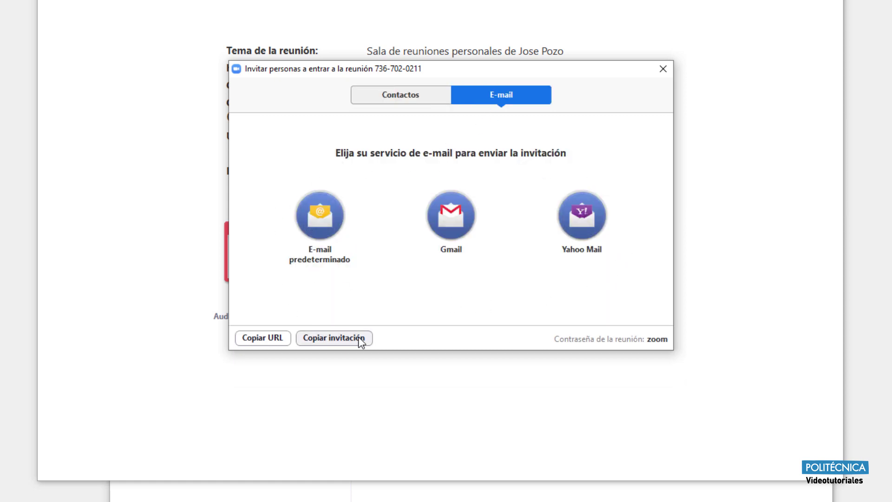
click(664, 69)
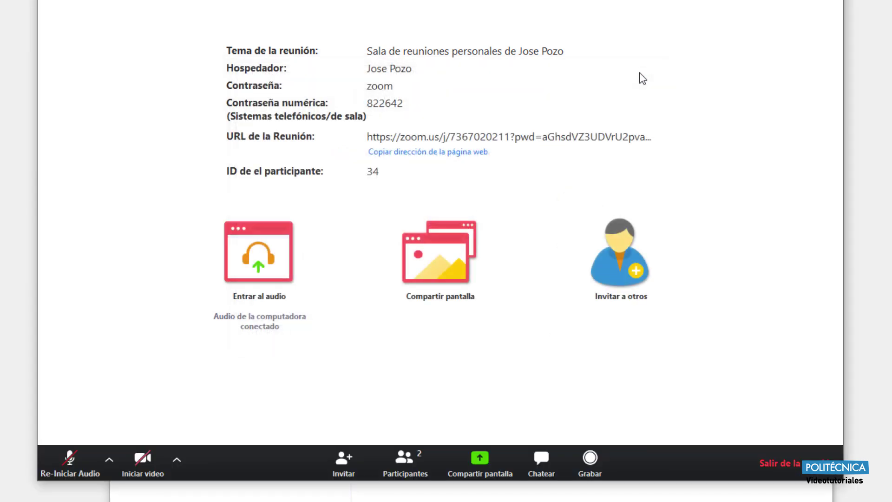
View the computer audio connection options from the meeting page and close them.
click(272, 258)
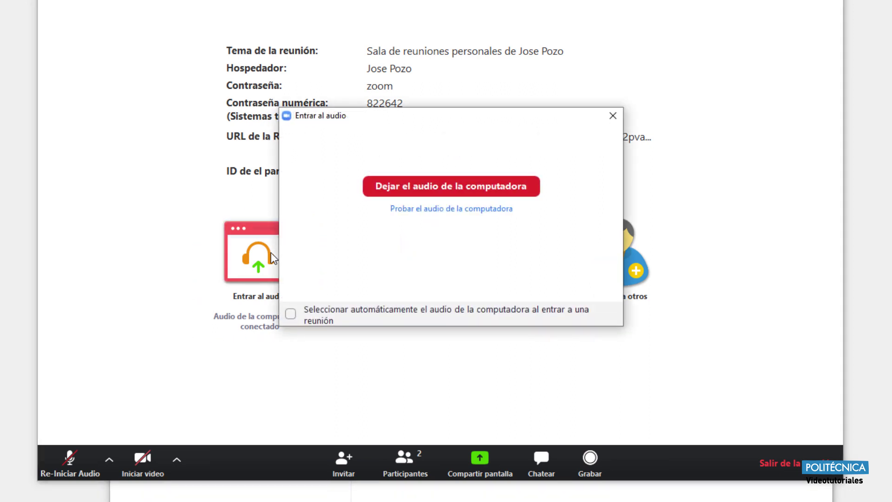
click(613, 115)
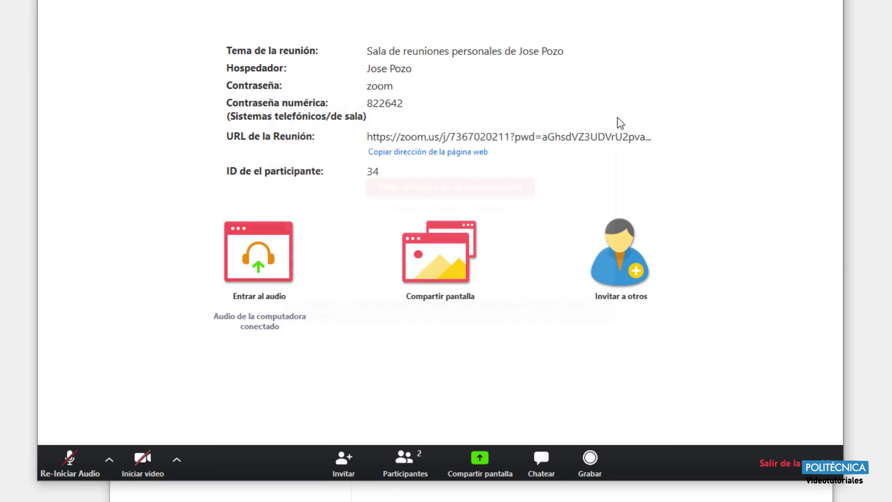
Unmute the microphone and mute it again.
click(69, 459)
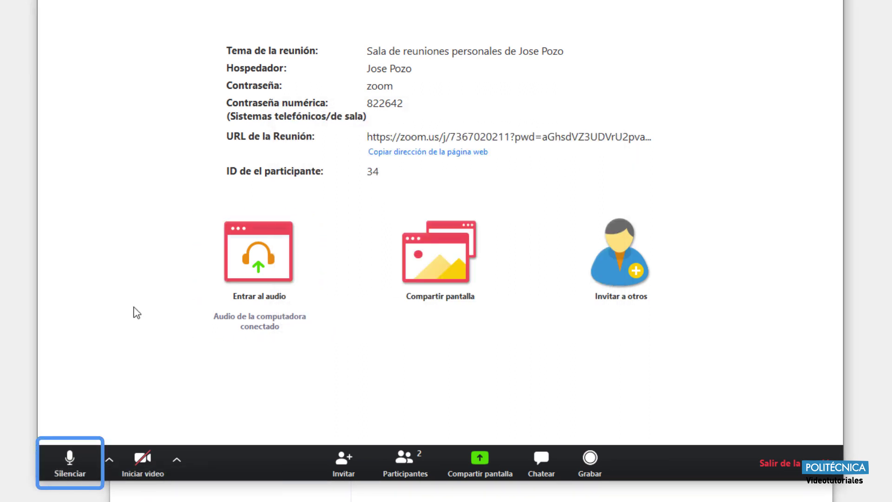
key(alt+a)
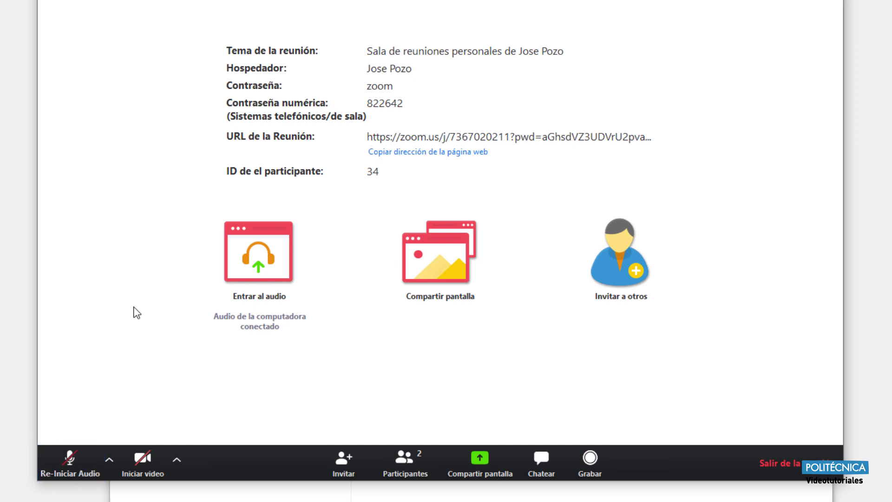
key(alt+a)
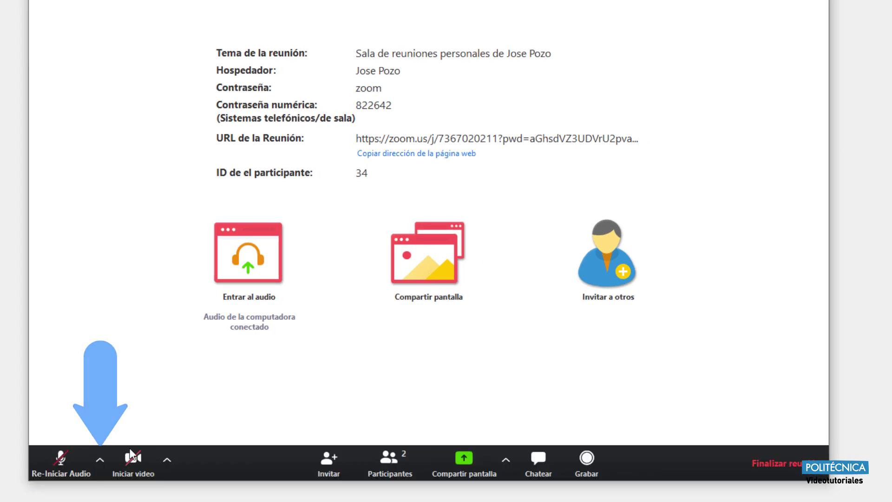
Check the microphone and speaker list, view the phone audio connection details and close them.
click(101, 465)
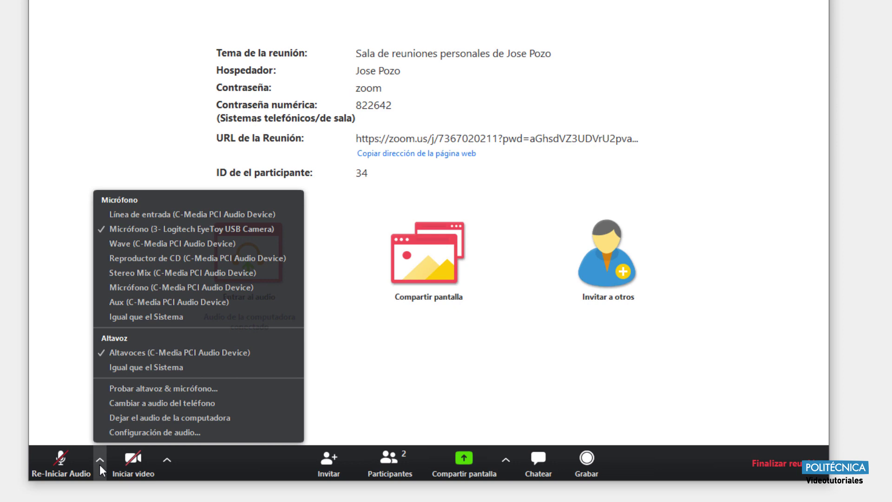
click(177, 403)
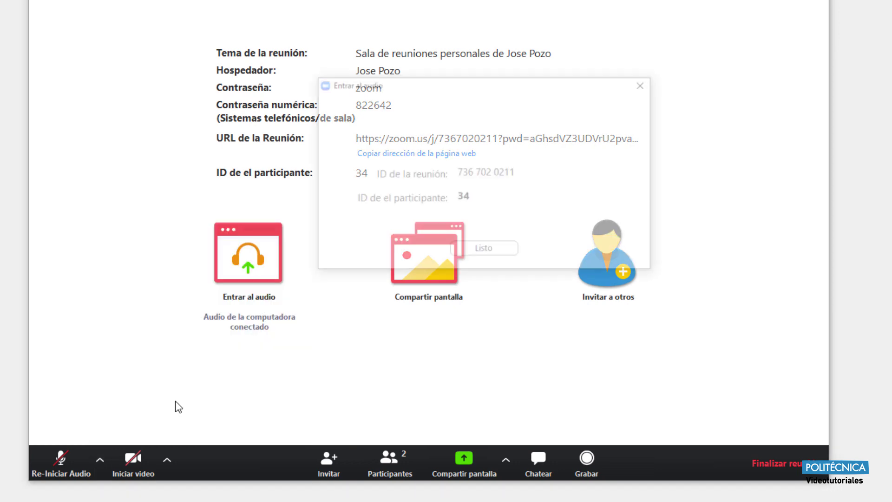
click(645, 85)
Start the camera video and stop it again.
click(134, 460)
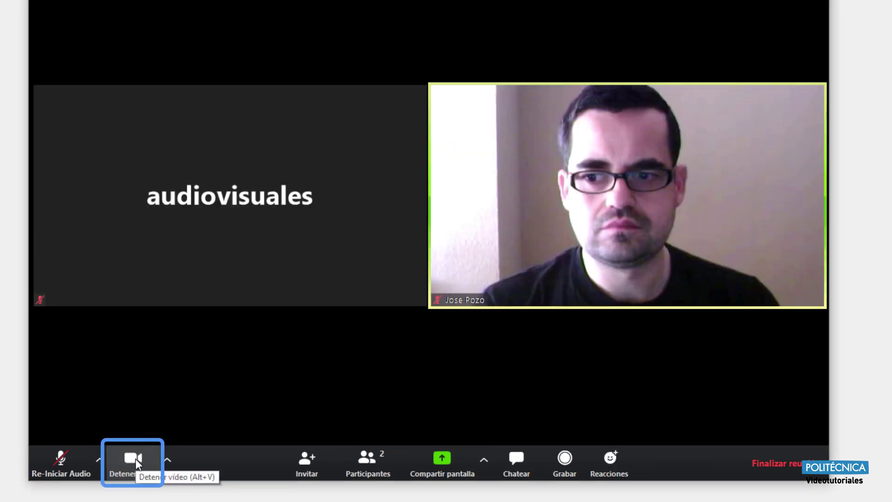
click(134, 460)
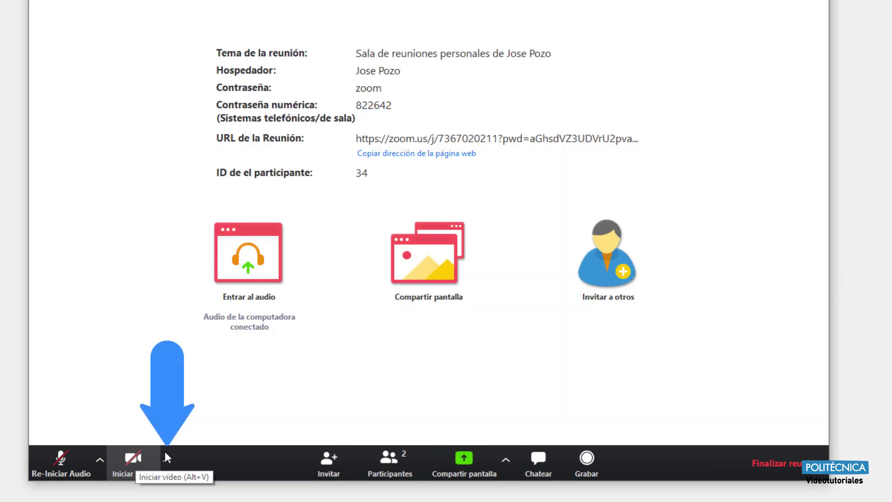
Set the Beach virtual background for the camera and close the settings.
click(168, 459)
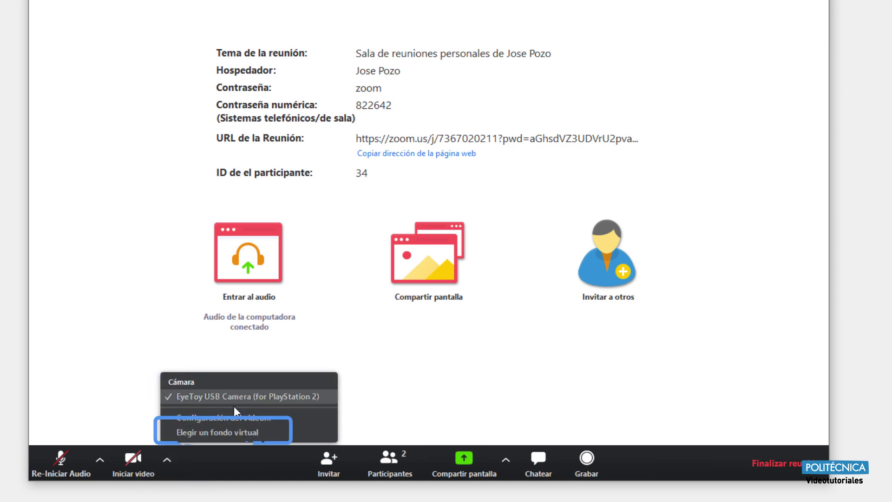
click(228, 431)
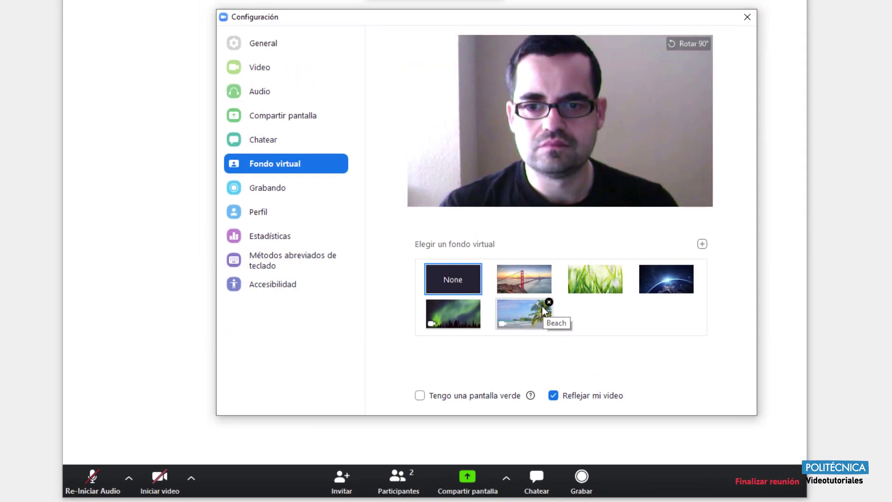
click(542, 308)
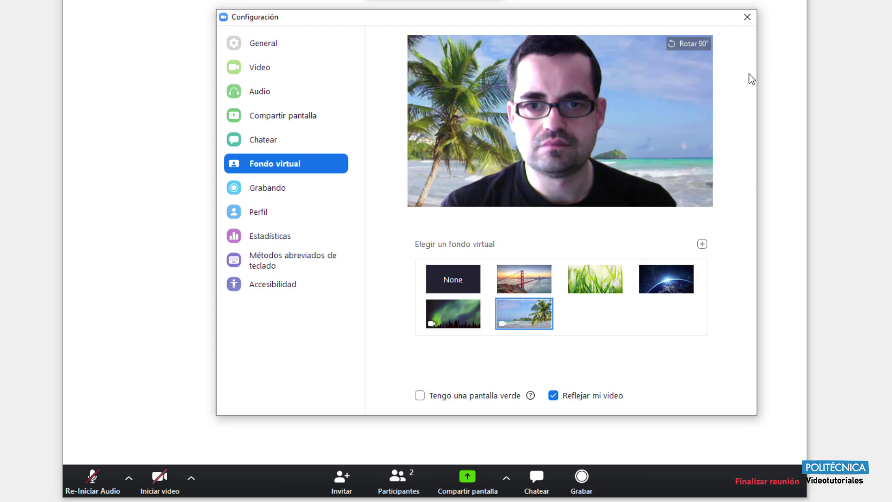
click(749, 19)
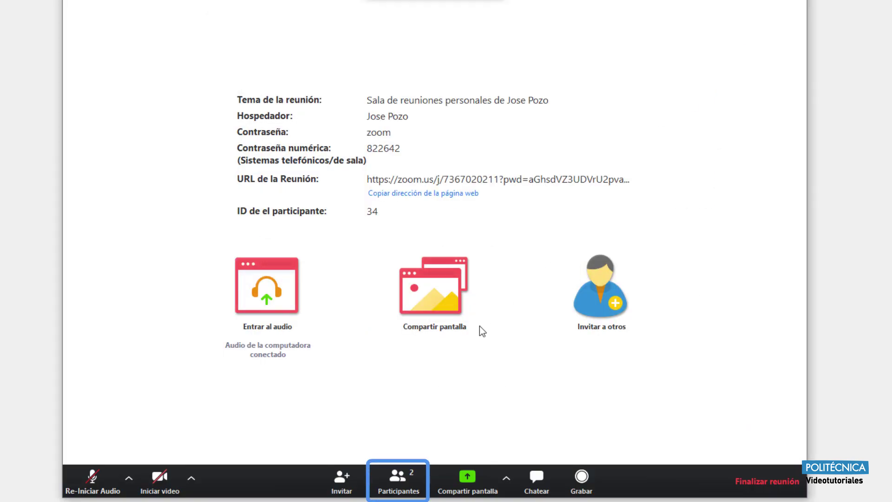
Show the participants list and claim the host role from the guest's window by entering the host key.
click(398, 479)
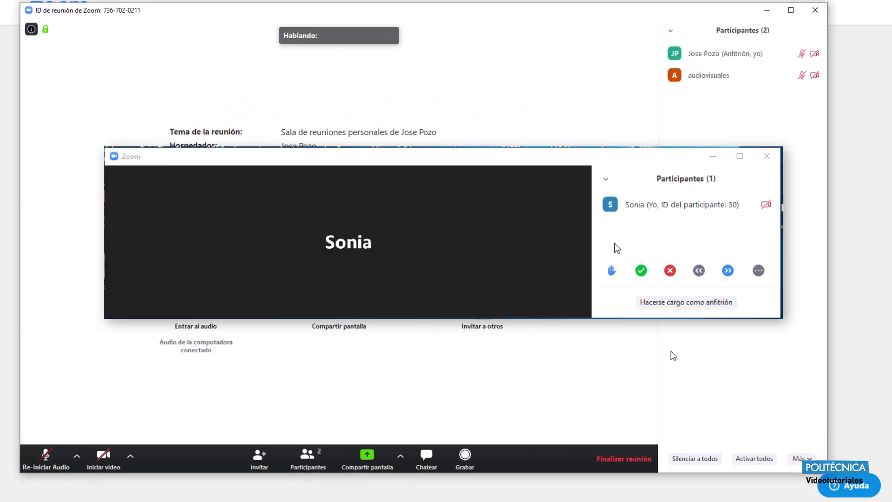
click(661, 303)
text(111111)
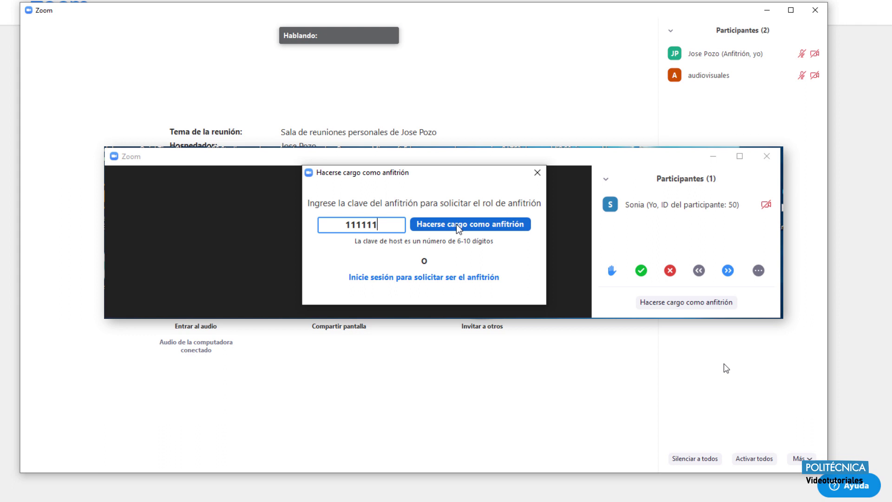
click(456, 224)
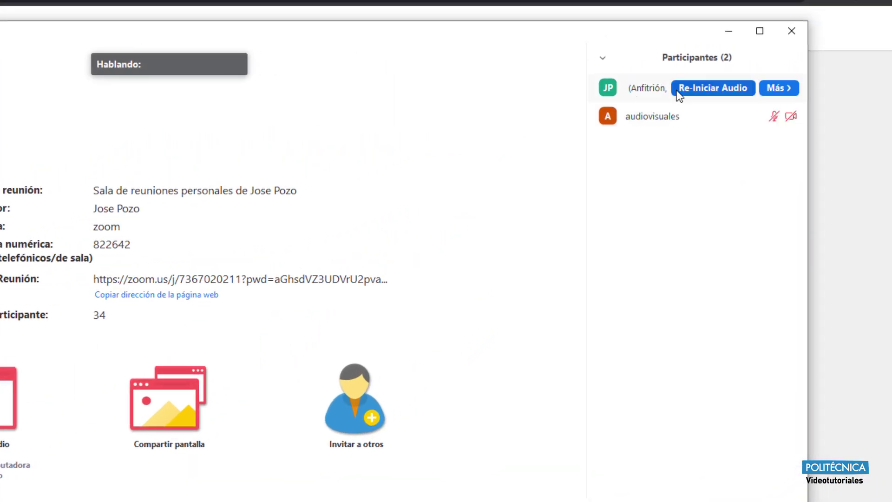
Check the host's own rename and profile picture options, and the meeting-wide options for muting on entry, renaming and locking the meeting.
click(781, 88)
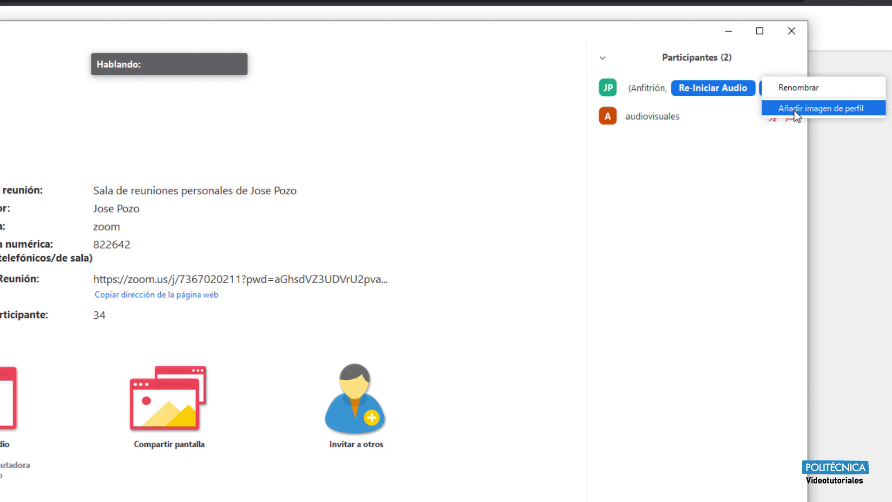
click(796, 109)
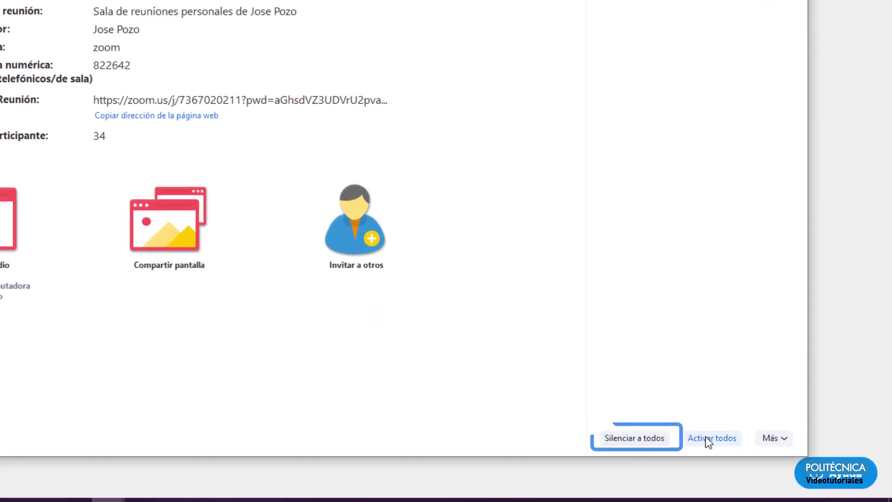
click(772, 437)
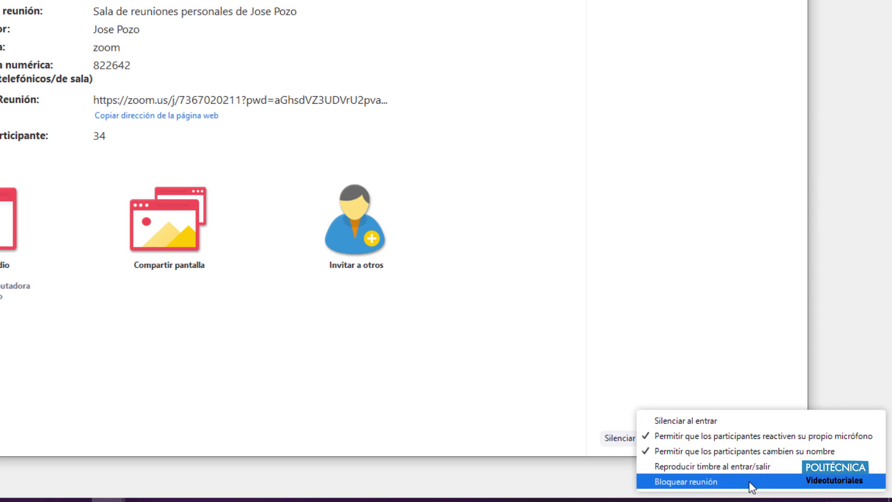
click(657, 286)
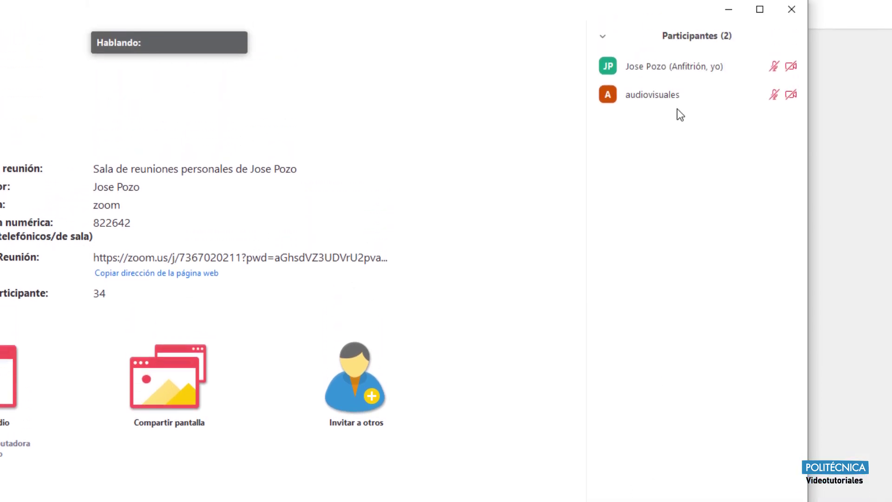
Transfer the host role to the participant audiovisuales and confirm the change.
mouse_move(674, 105)
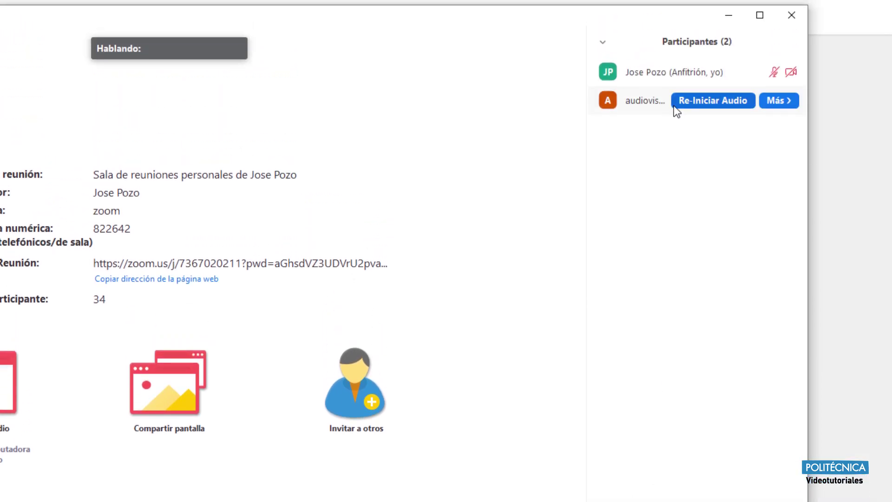
click(780, 101)
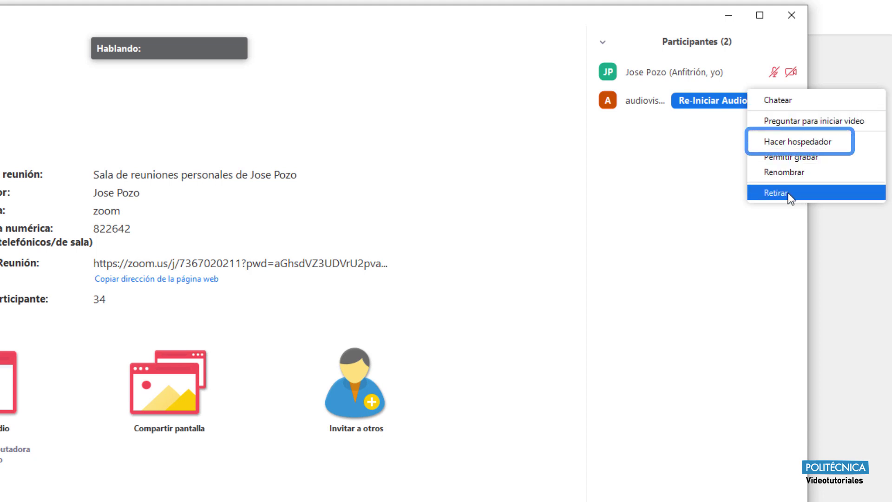
click(788, 146)
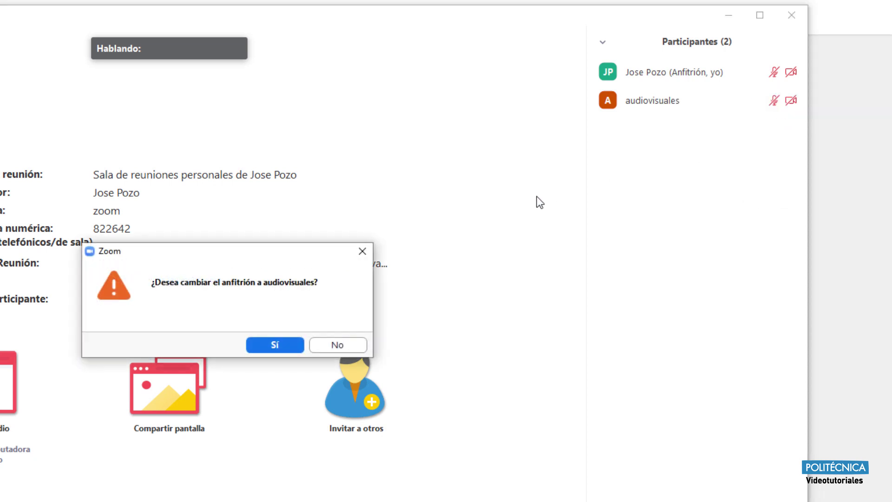
click(277, 344)
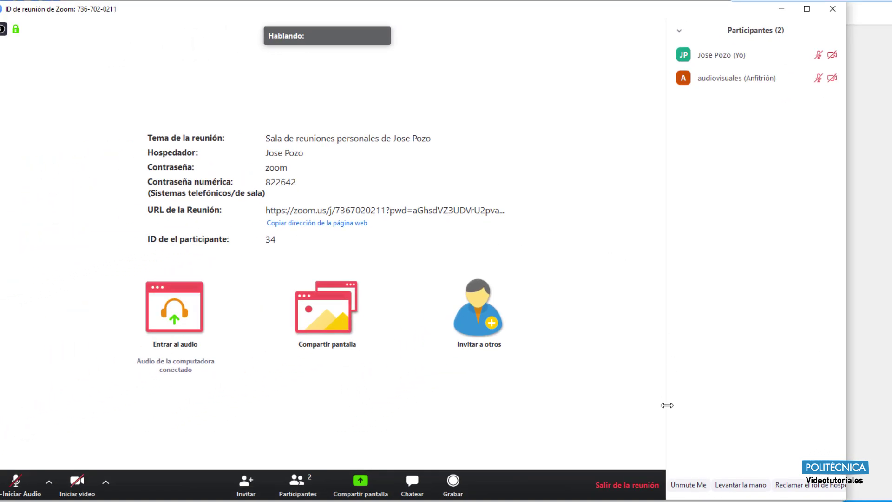
View the leave-meeting confirmation and close it without leaving, and raise and lower your hand.
click(607, 488)
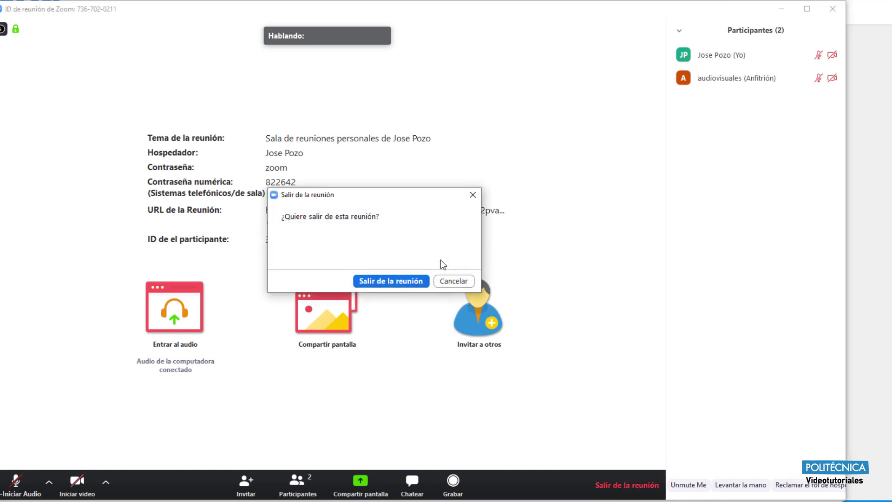
click(472, 195)
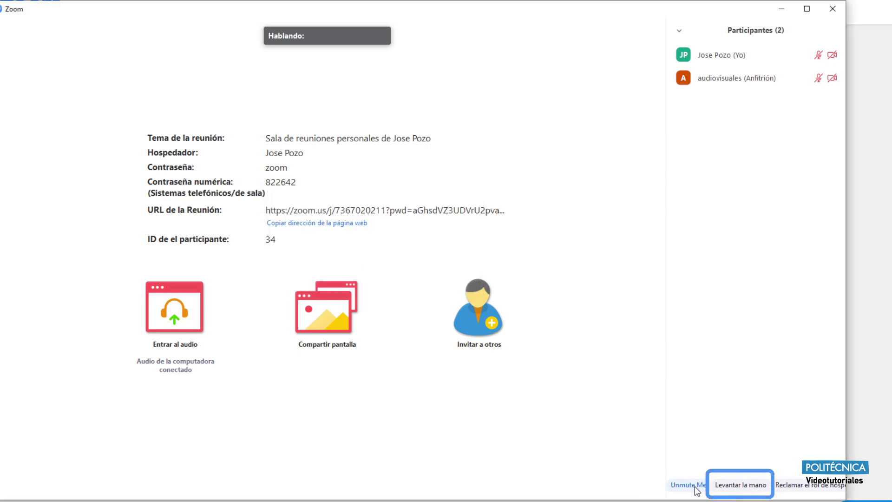
click(722, 485)
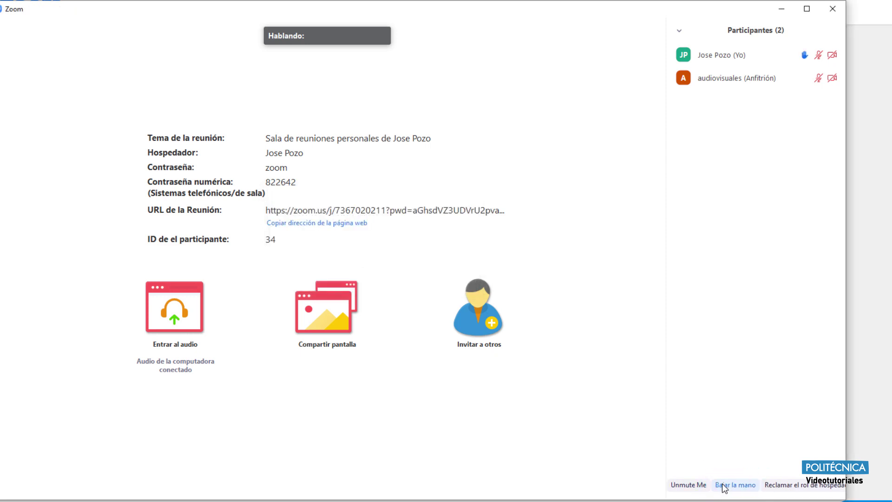
click(741, 486)
Reclaim the host role, and view the choices for ending or leaving the meeting without choosing either.
click(823, 488)
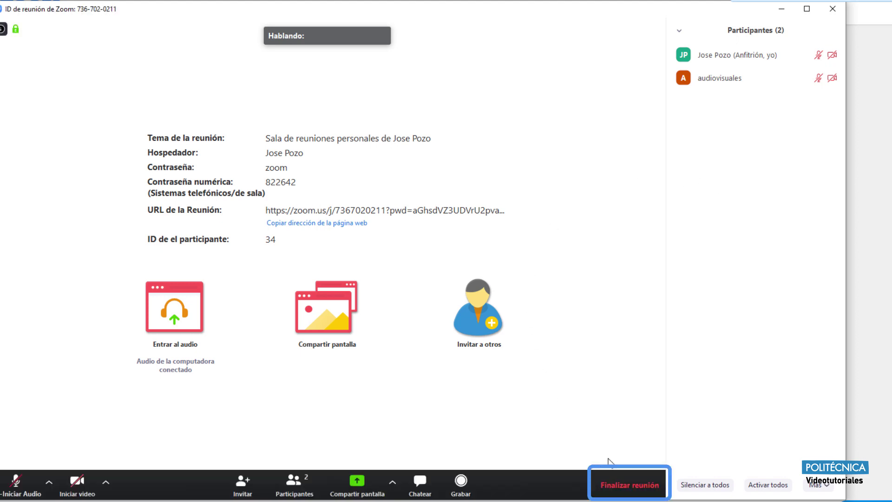
click(621, 483)
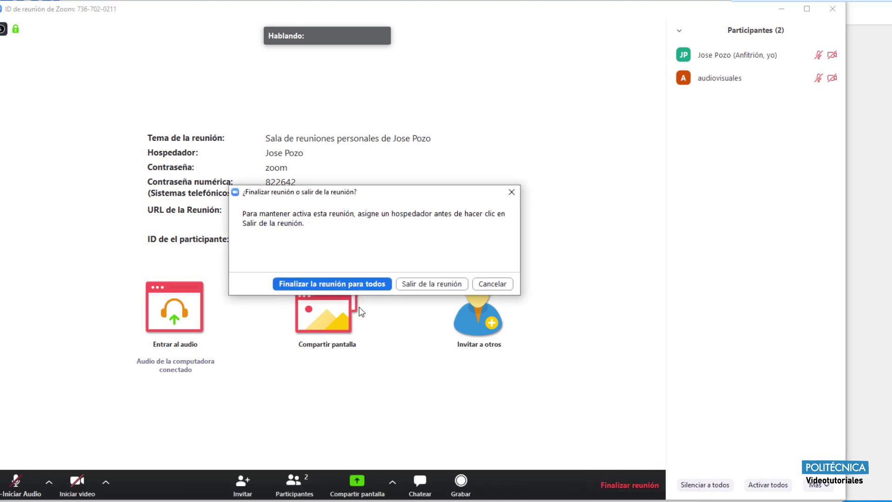
click(512, 192)
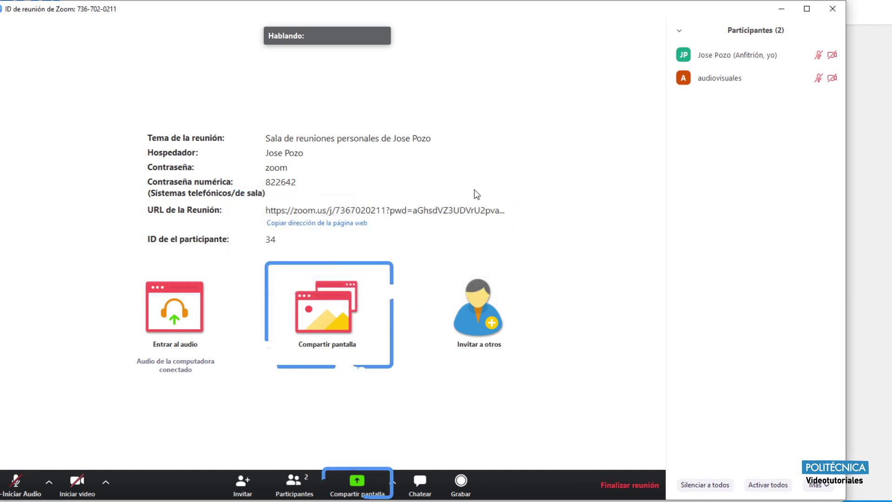
Examine the basic, advanced and file screen-sharing options, including Pizarra and iPhone o iPad, and close them without sharing.
click(334, 319)
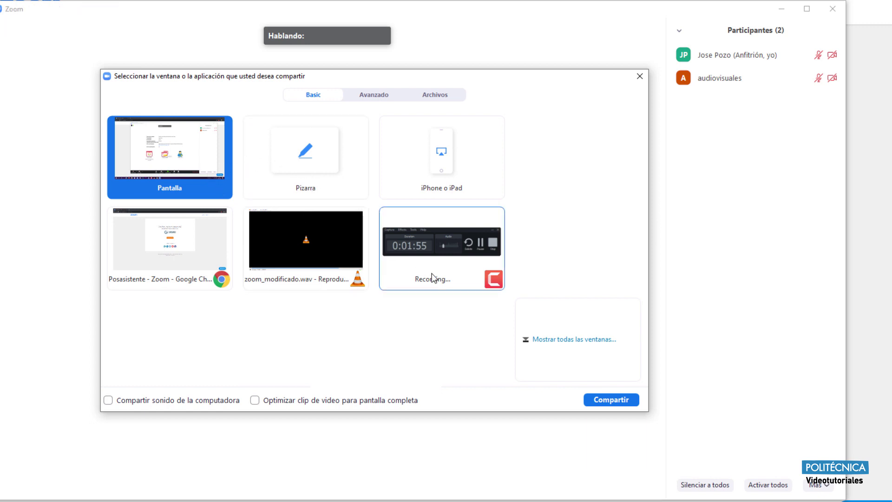
click(337, 133)
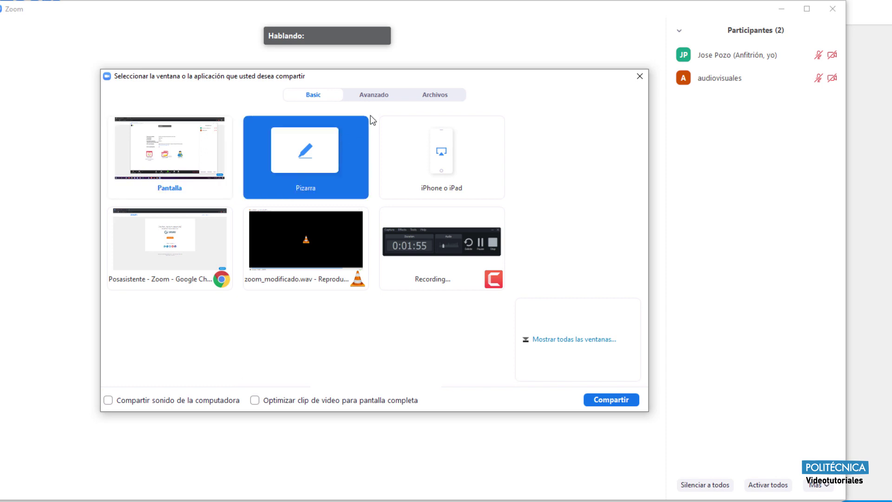
click(409, 144)
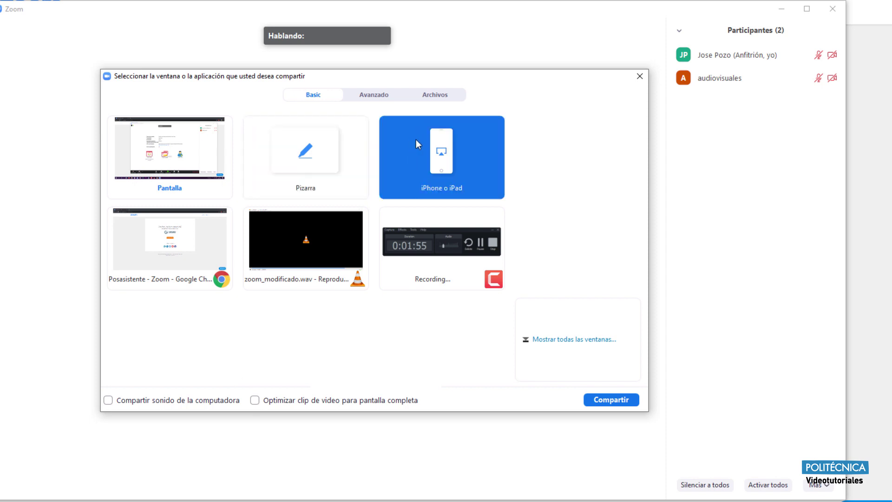
click(382, 97)
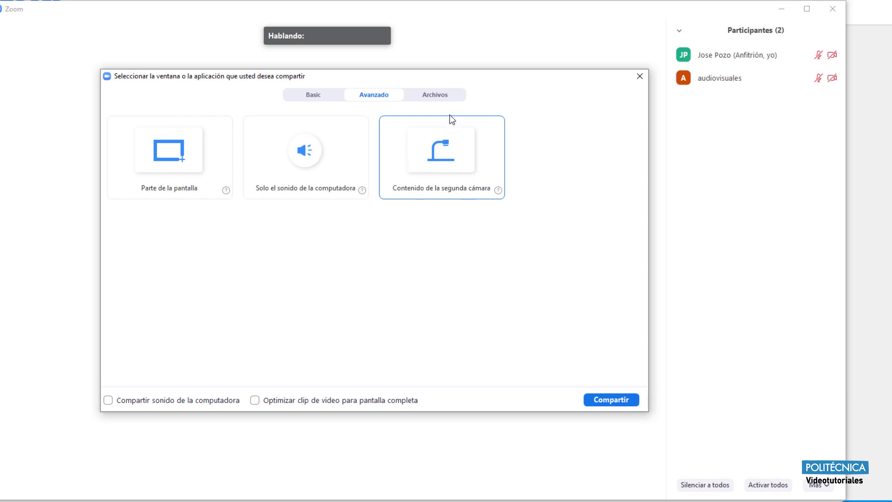
click(442, 97)
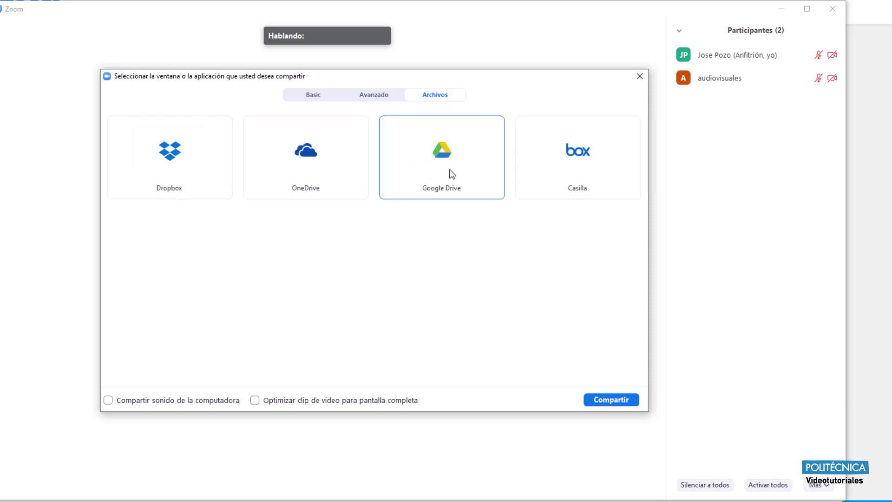
click(639, 77)
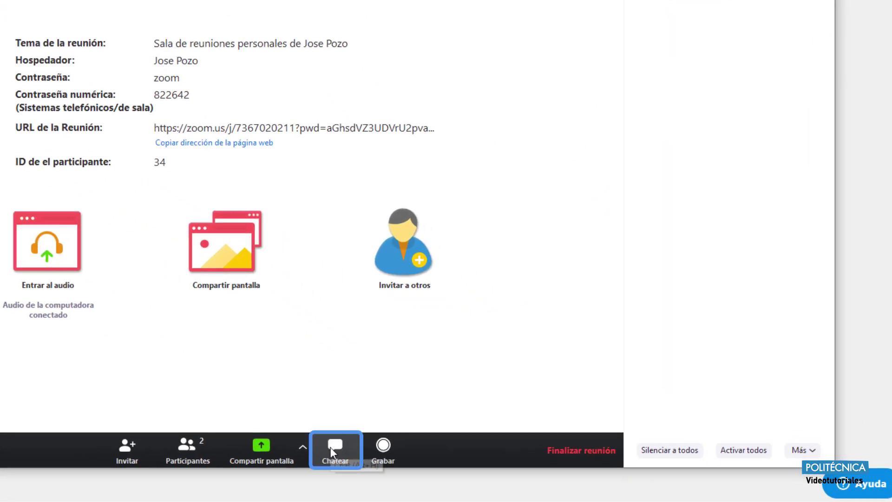
Send "hola" to everyone in the group chat, and start and stop a recording of the meeting.
click(331, 447)
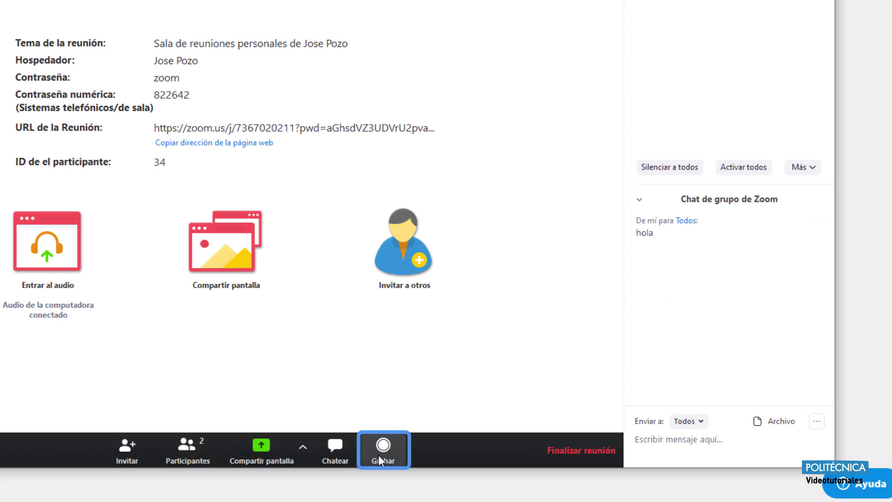
click(384, 449)
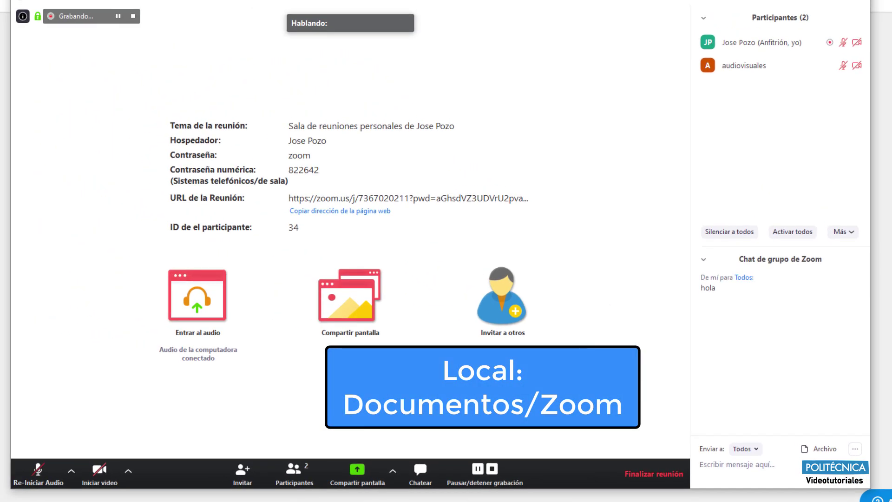
click(492, 470)
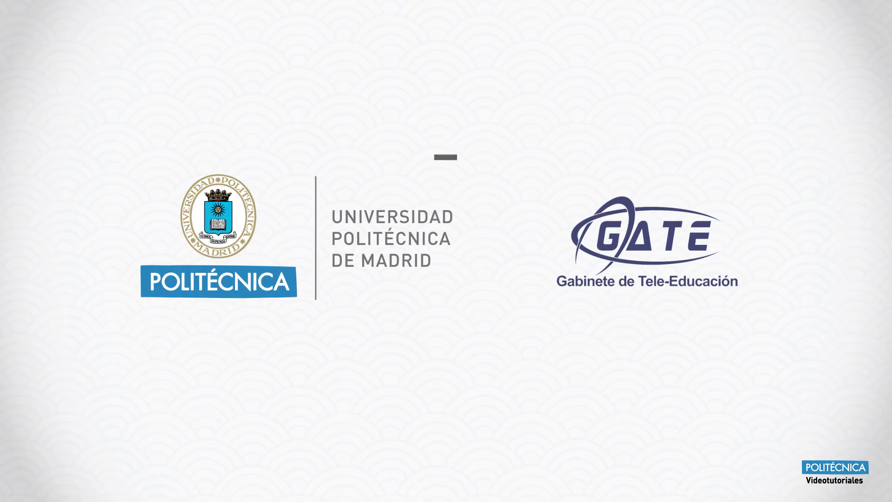